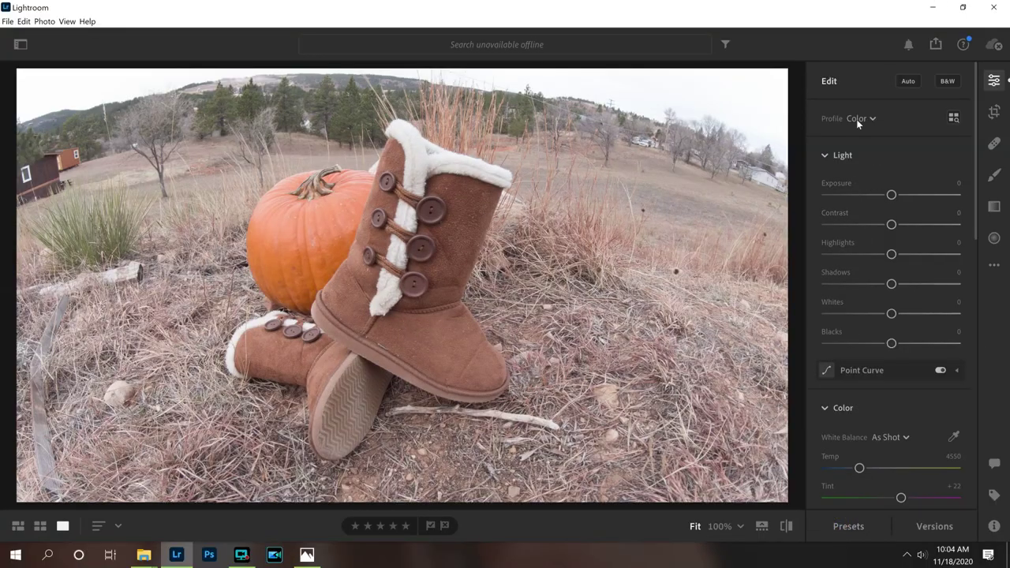
Step: Apply the Artistic 03 profile from the full profile browser
click(870, 120)
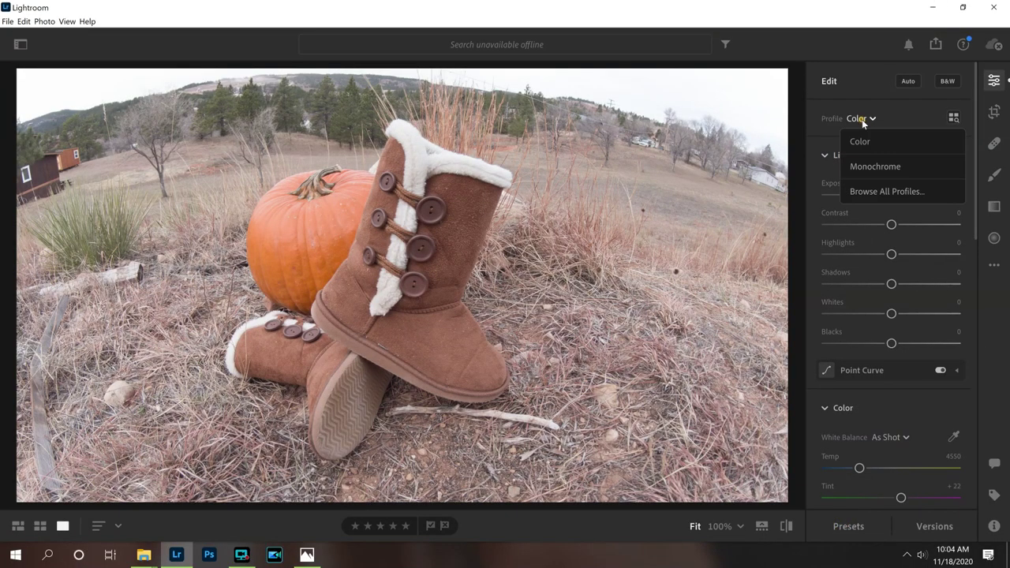
click(883, 193)
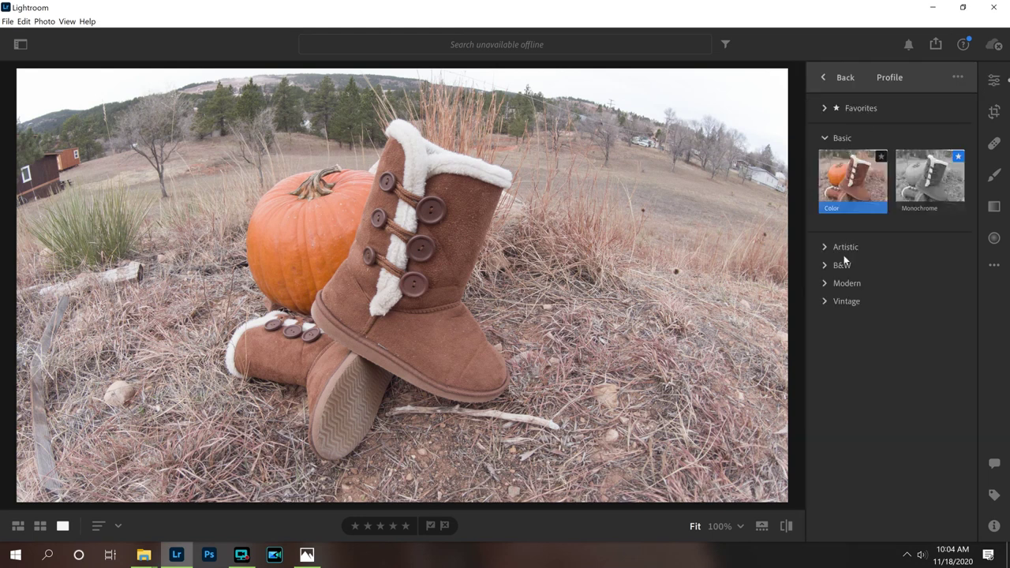
click(825, 247)
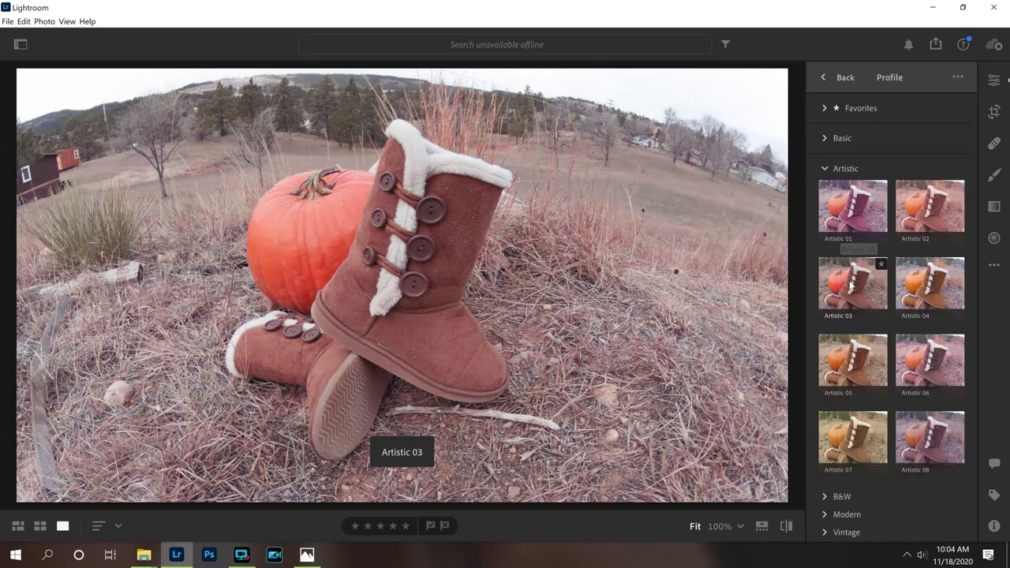
click(849, 284)
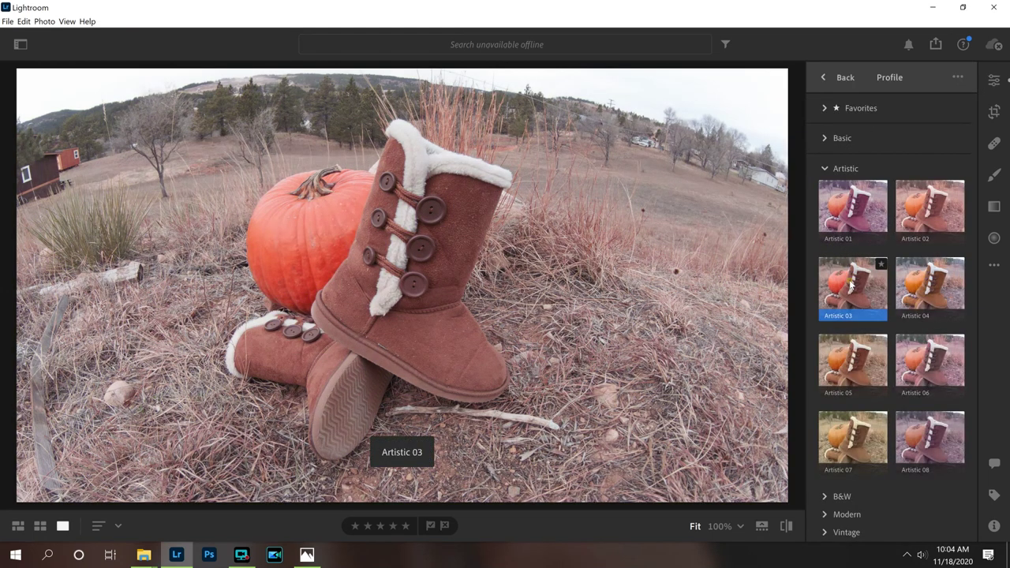
click(826, 77)
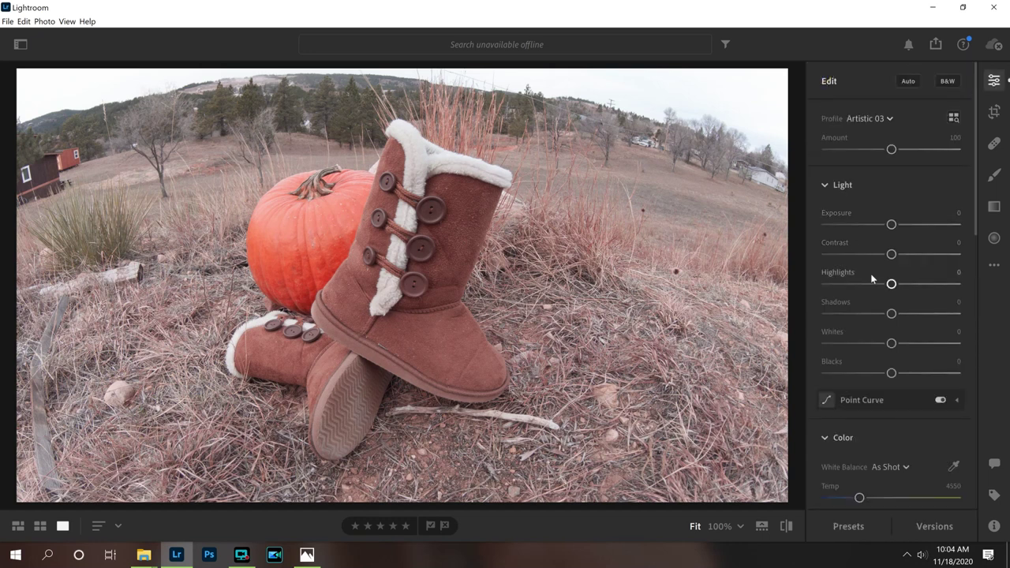
Step: In the Color Mixer, raise red, orange (+14) and yellow saturation, yellow luminance +66 and hue +100
scroll(936, 405, down, 5)
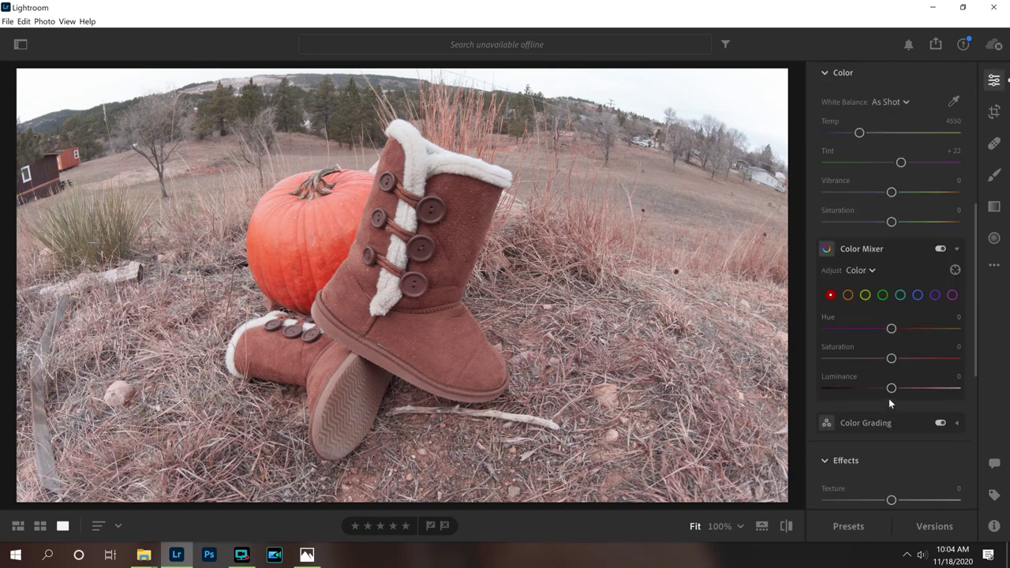
drag(891, 359, 915, 360)
click(847, 295)
drag(891, 359, 901, 359)
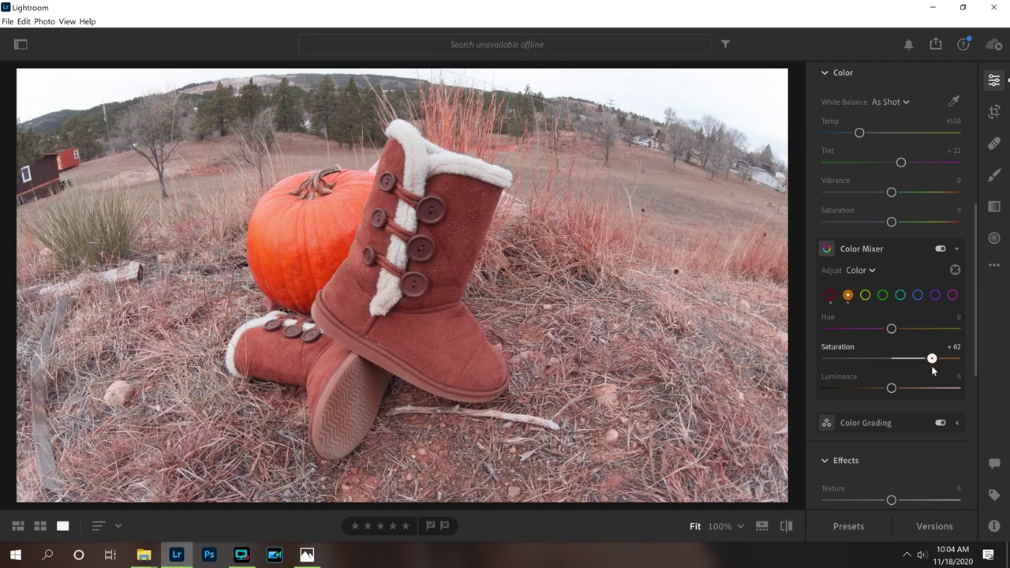
click(864, 295)
drag(891, 359, 956, 359)
click(881, 295)
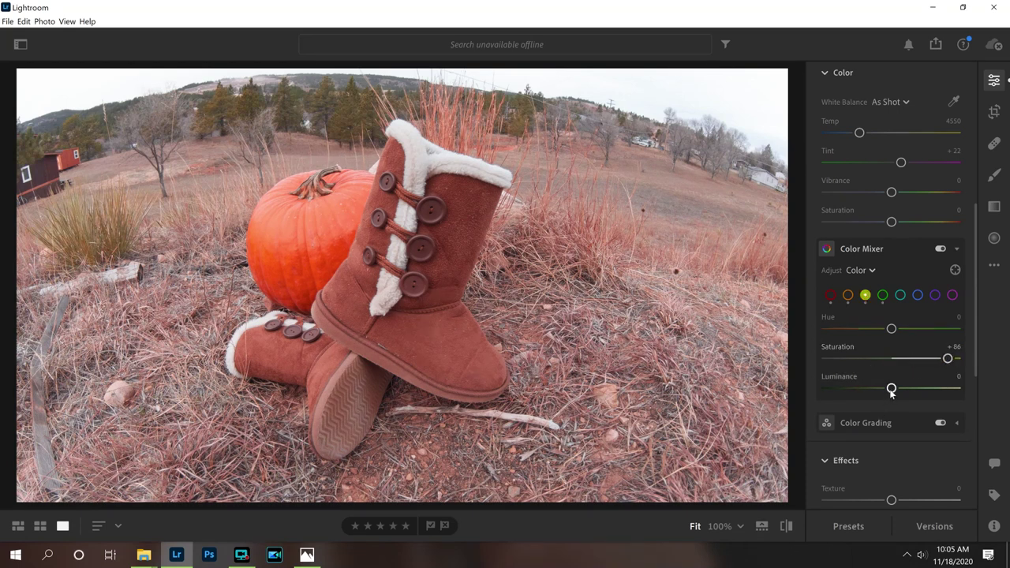
drag(889, 388, 933, 388)
drag(910, 338, 1008, 348)
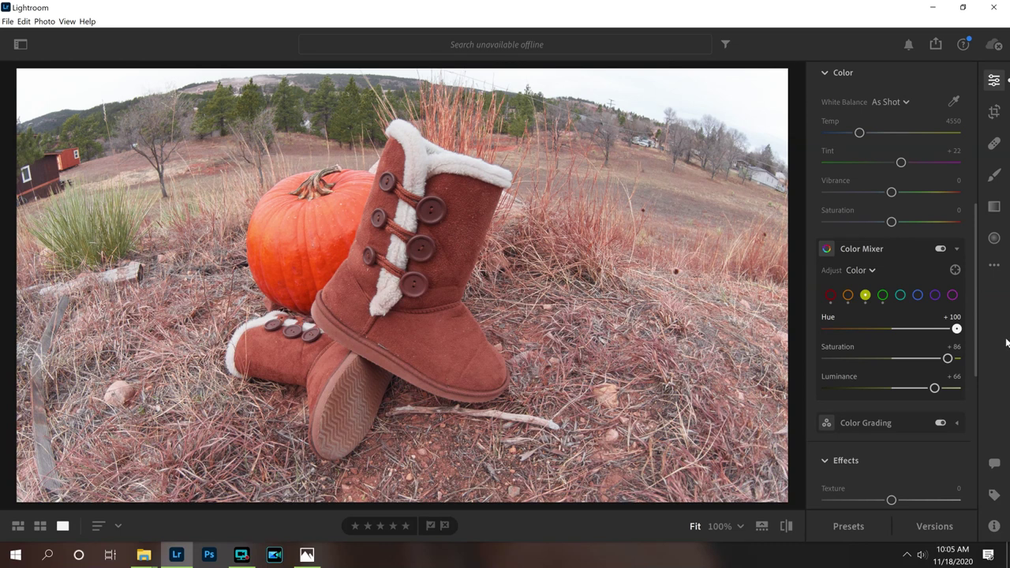
scroll(904, 306, up, 5)
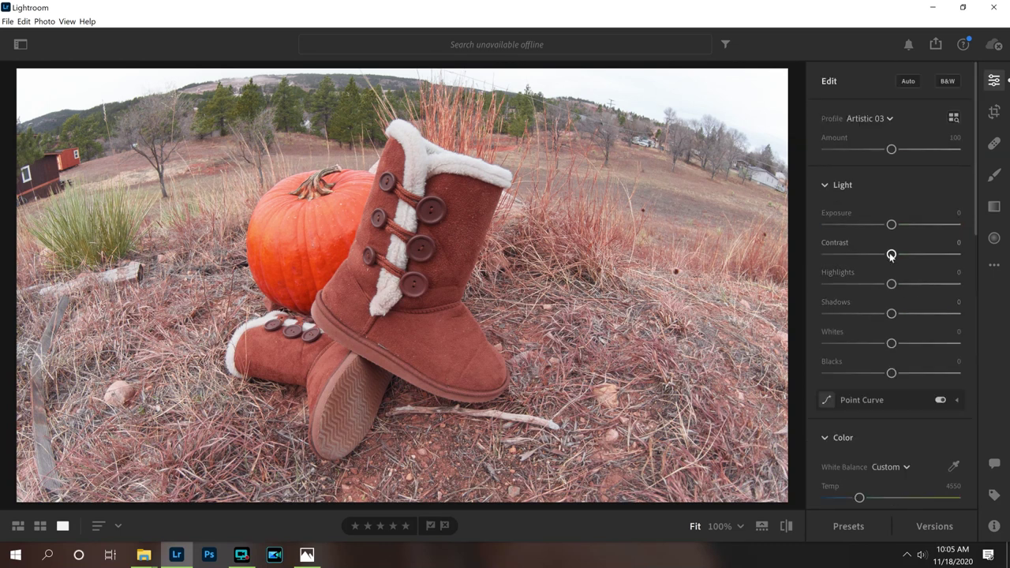
Step: Raise contrast to +31, lower highlights to -31, brighten whites, add texture, colour noise reduction 100
drag(891, 255, 911, 261)
drag(891, 284, 871, 284)
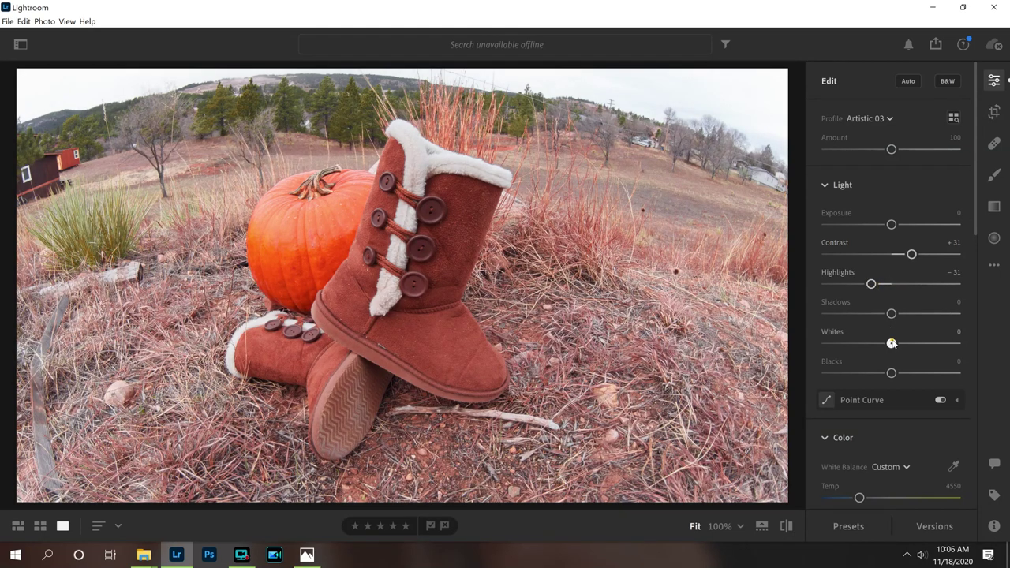
drag(892, 343, 920, 345)
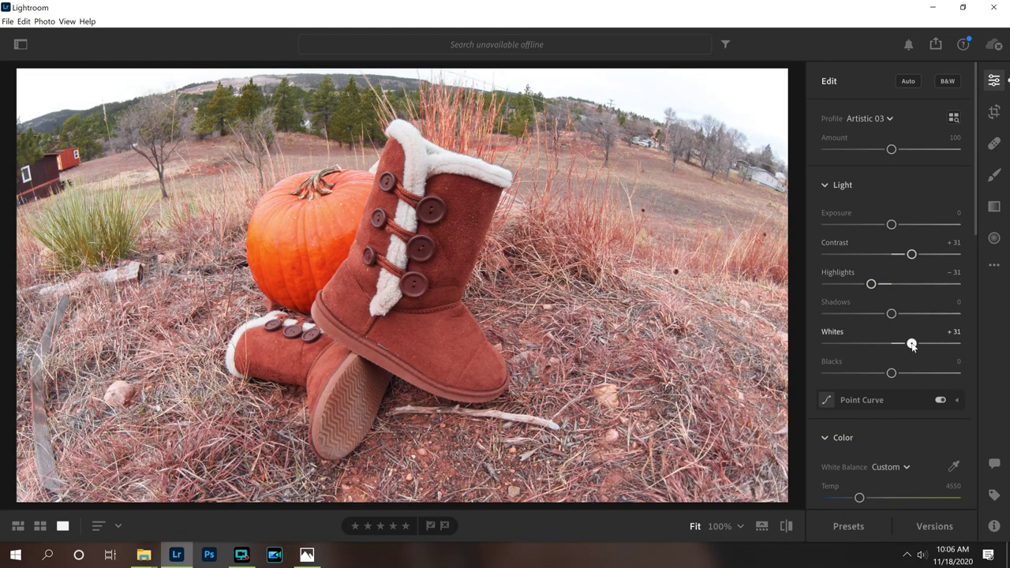
scroll(876, 260, down, 6)
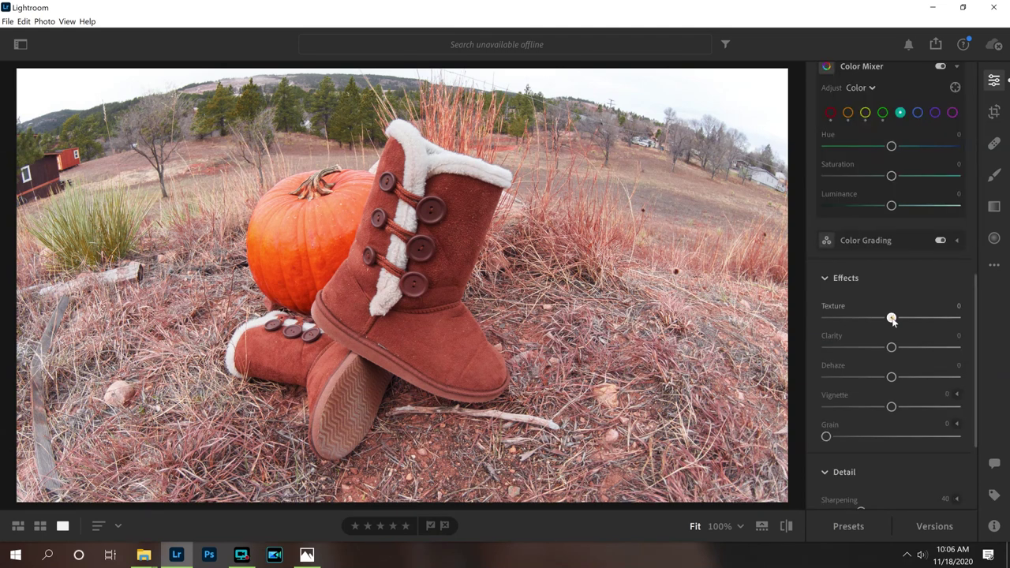
drag(891, 318, 874, 353)
scroll(863, 351, down, 3)
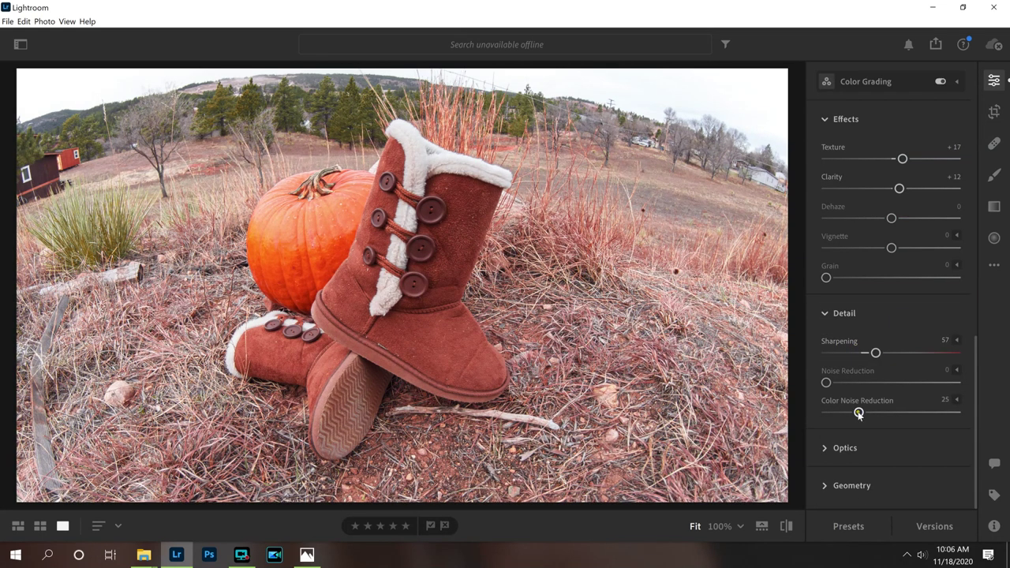
drag(858, 411, 956, 412)
Step: Compare the edit with the original, then send the photo to Photoshop
click(786, 527)
click(785, 528)
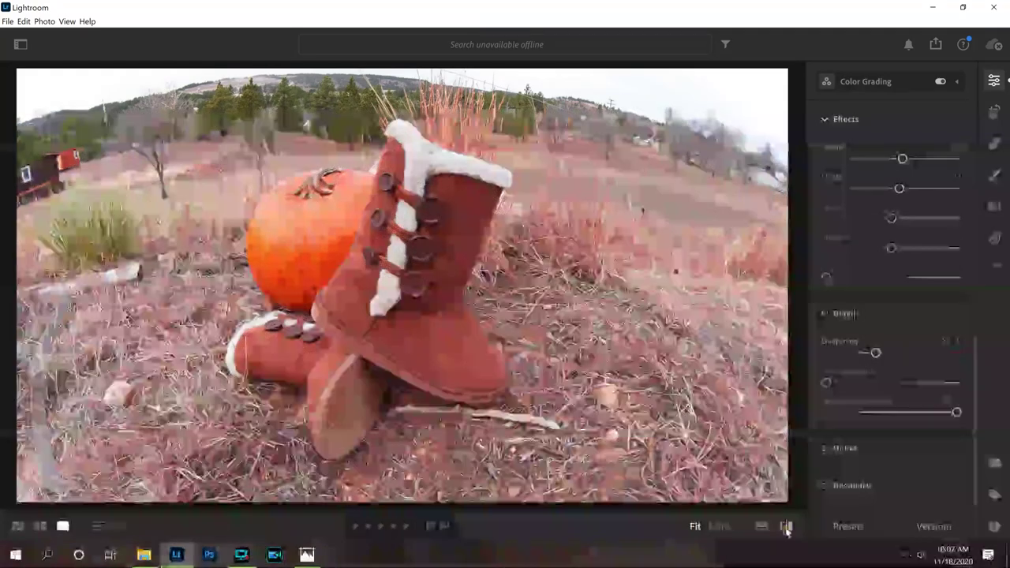
click(8, 21)
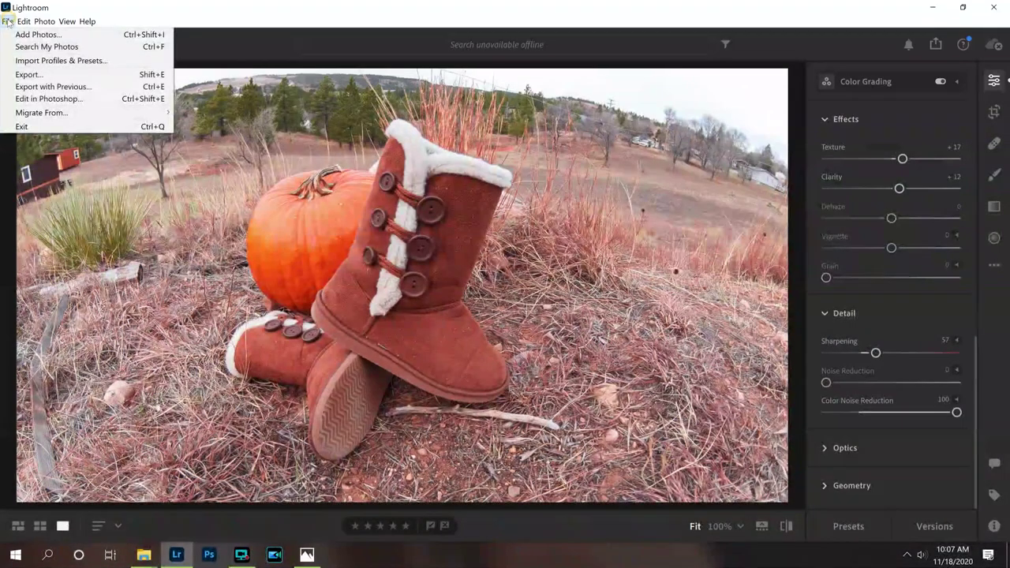
click(47, 98)
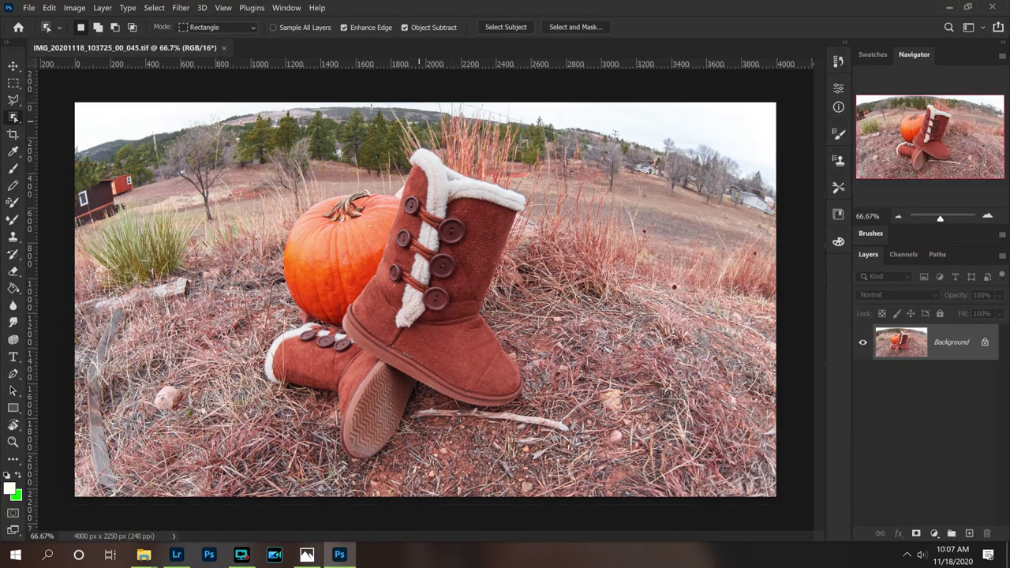
Step: Select both boots and copy them onto their own layer, checking the cut-out
drag(344, 141, 536, 425)
scroll(445, 418, up, 1)
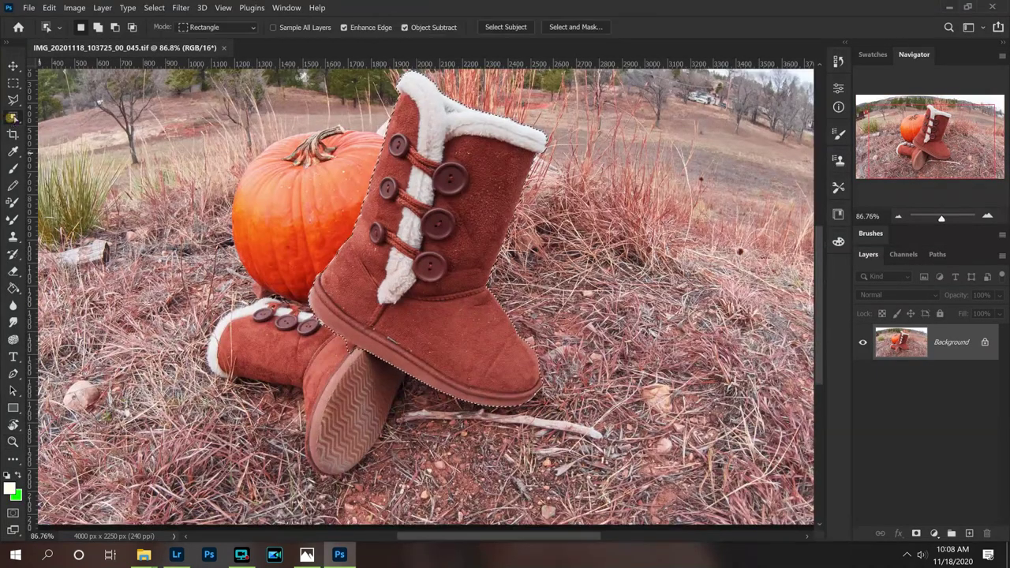
drag(304, 319, 412, 480)
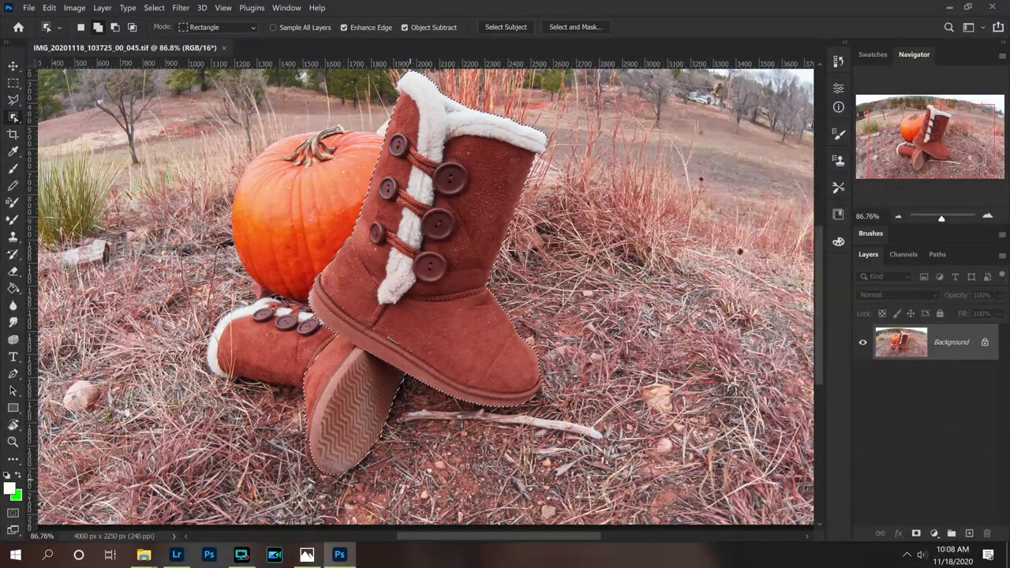
scroll(358, 473, down, 1)
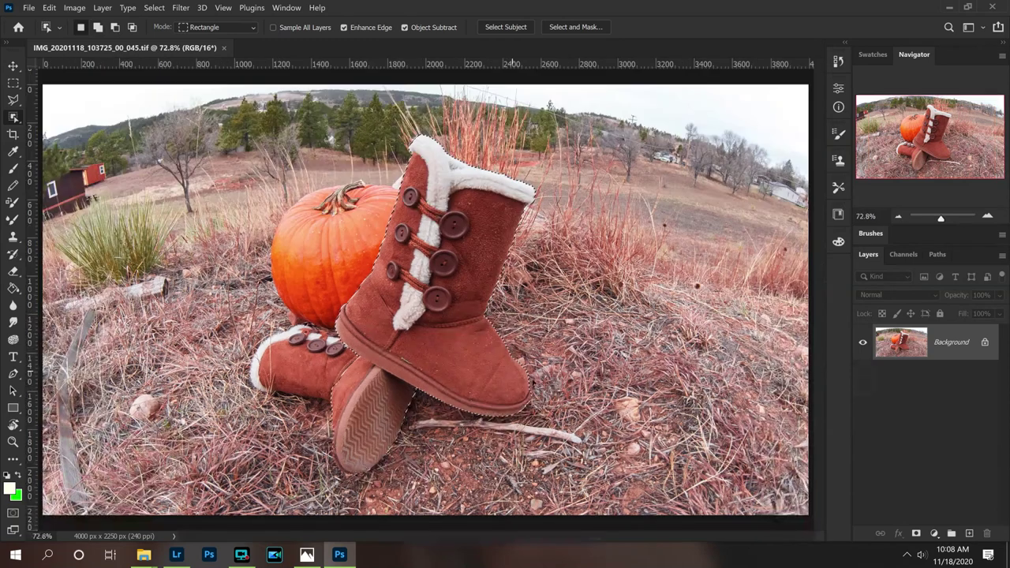
key(ctrl+j)
click(862, 380)
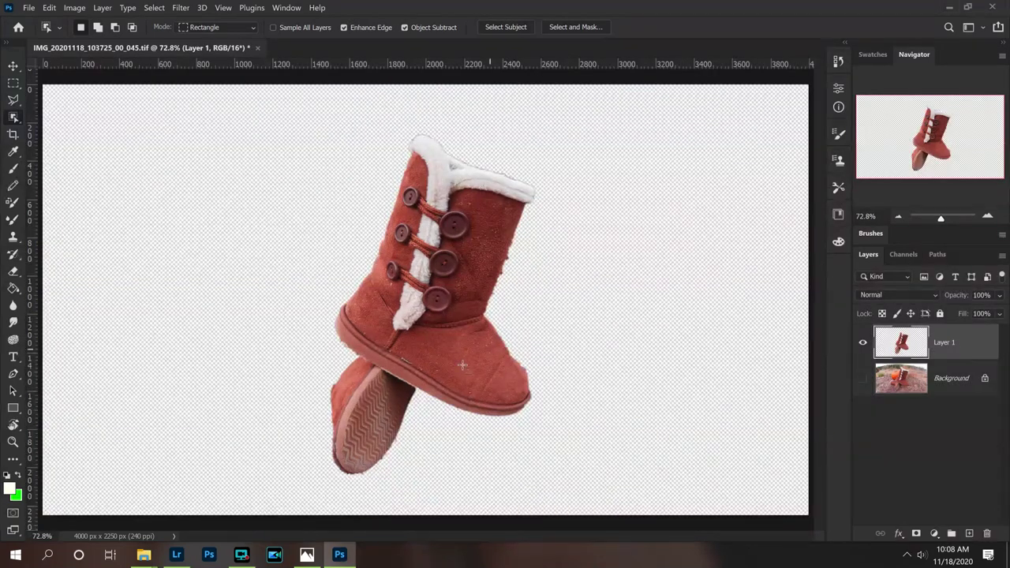
click(862, 379)
Step: Select the pumpkin and lower boot on the background layer and copy them to a new layer
click(946, 379)
drag(261, 172, 421, 331)
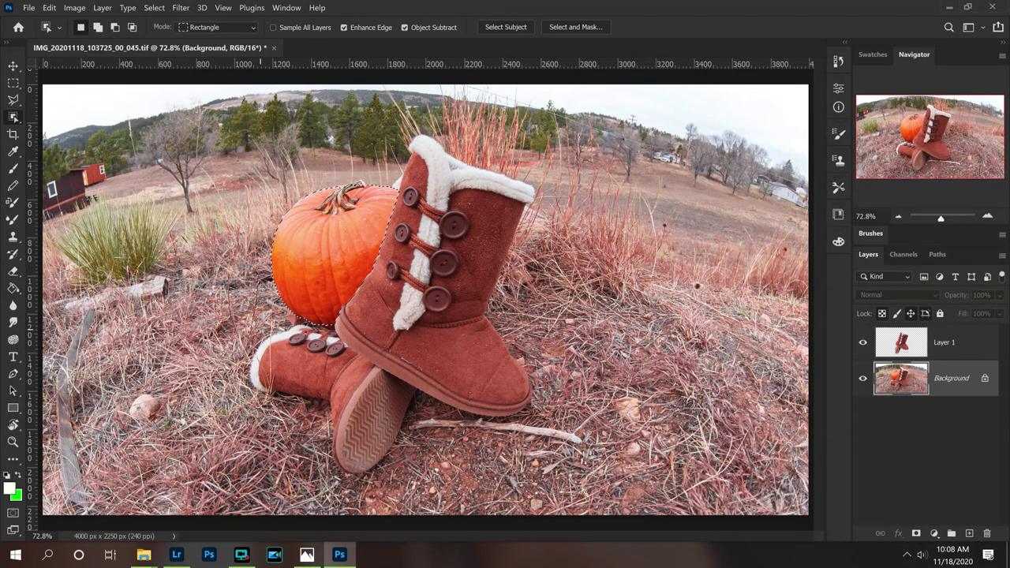
drag(251, 321, 357, 365)
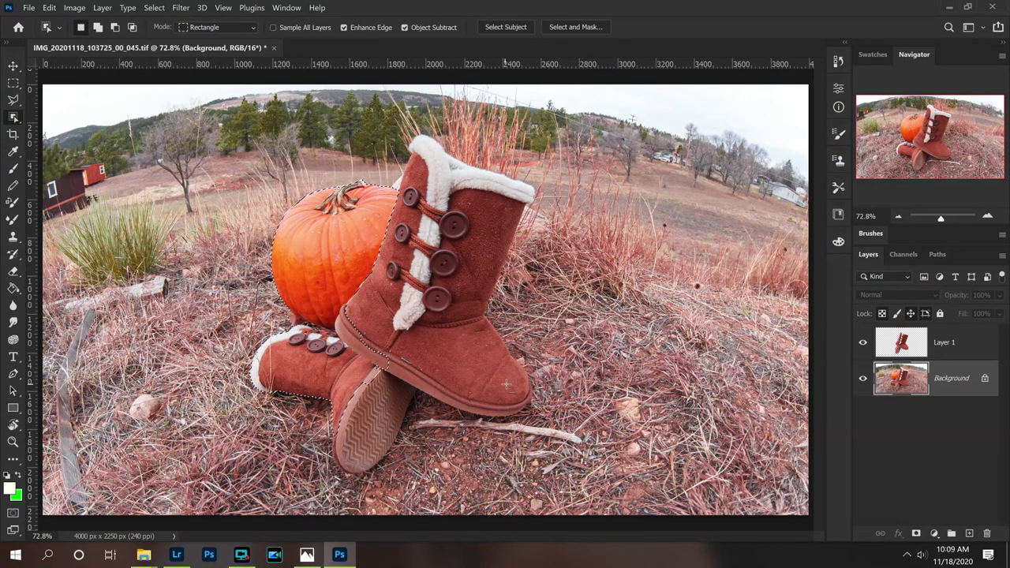
key(ctrl+j)
click(862, 414)
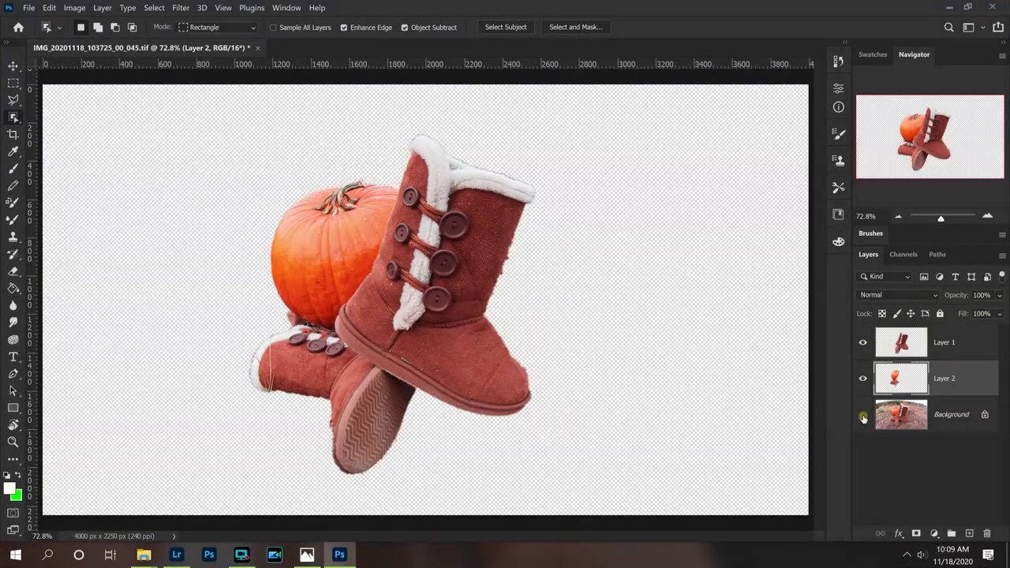
click(862, 378)
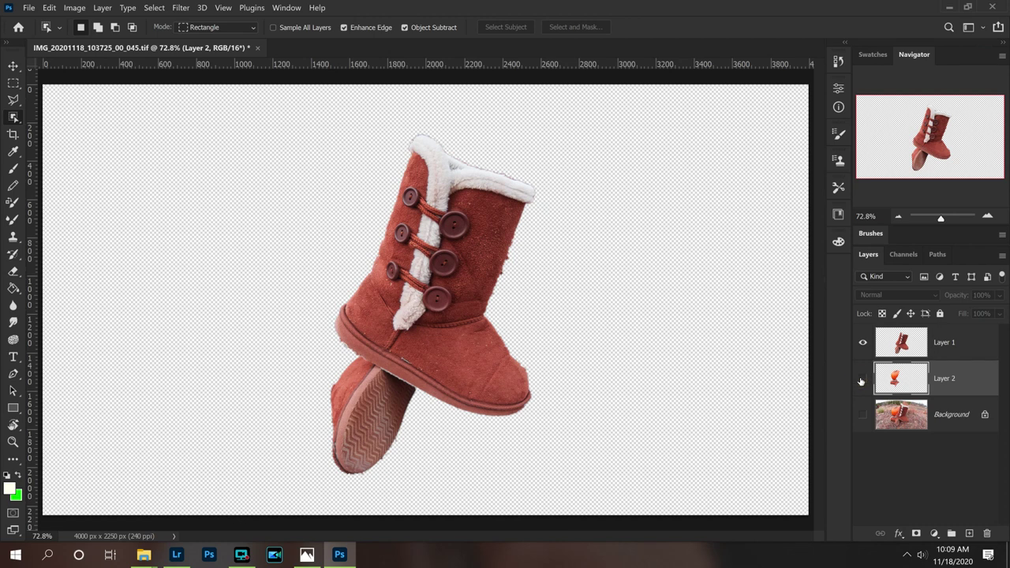
click(862, 379)
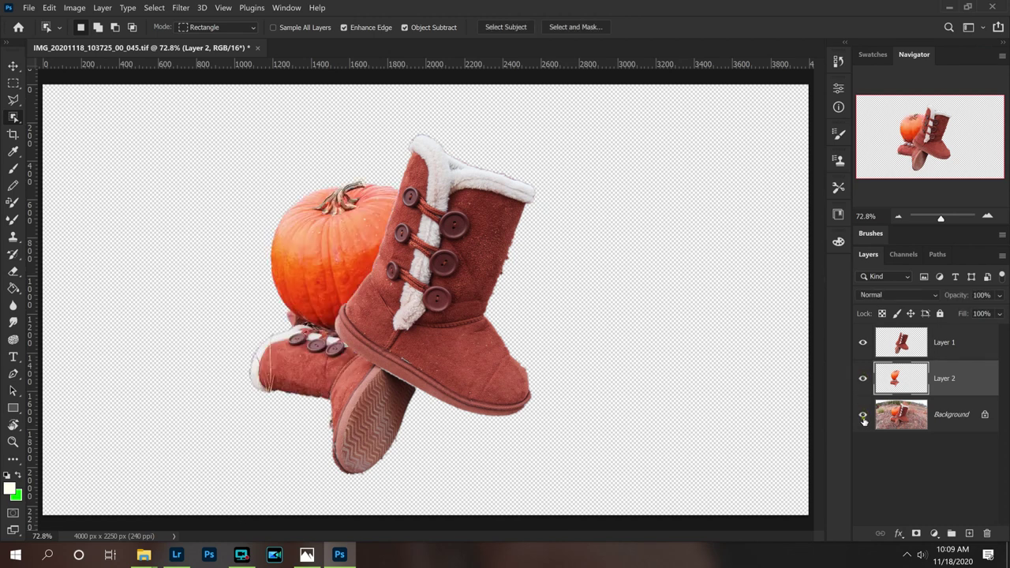
click(862, 415)
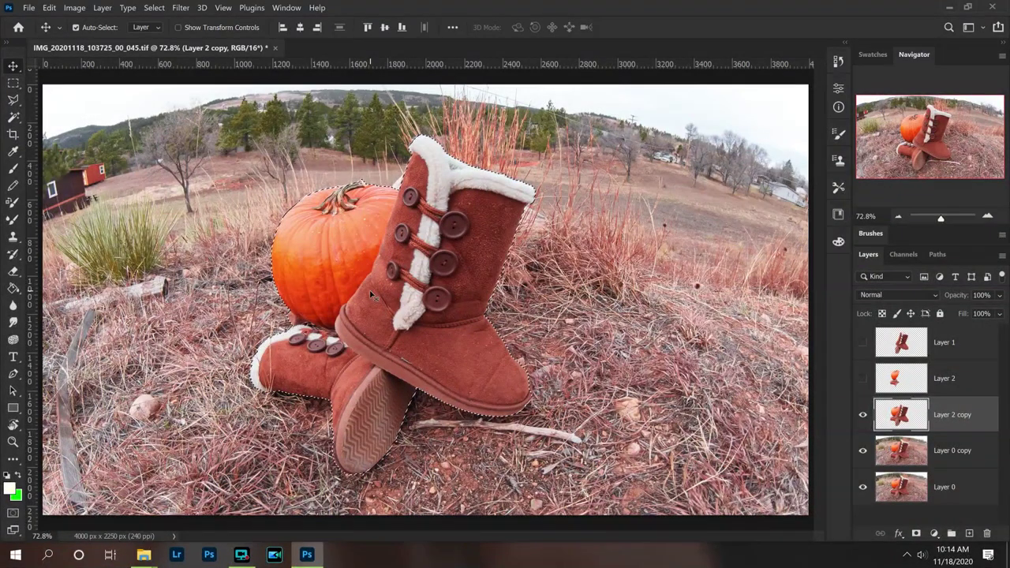
Step: Hide Layer 2 copy and Content-Aware Fill the boots and pumpkin out of Layer 0 copy
click(862, 414)
click(909, 448)
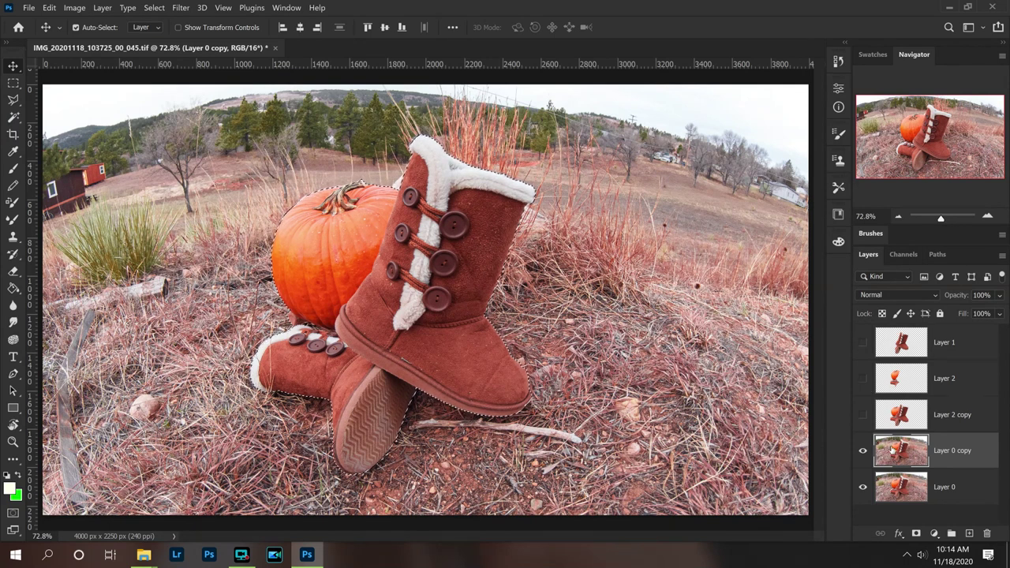
click(49, 7)
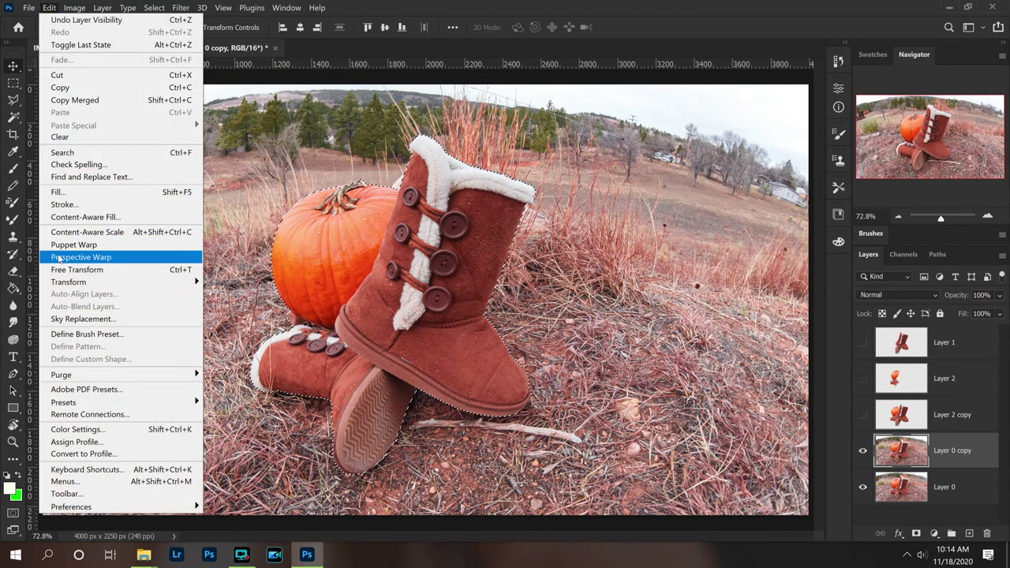
click(85, 217)
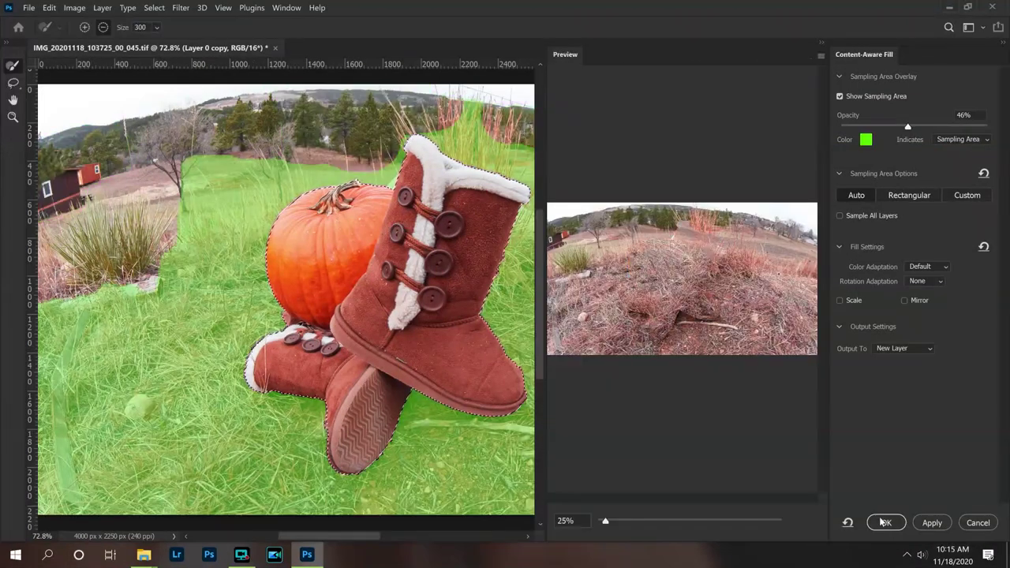
click(885, 522)
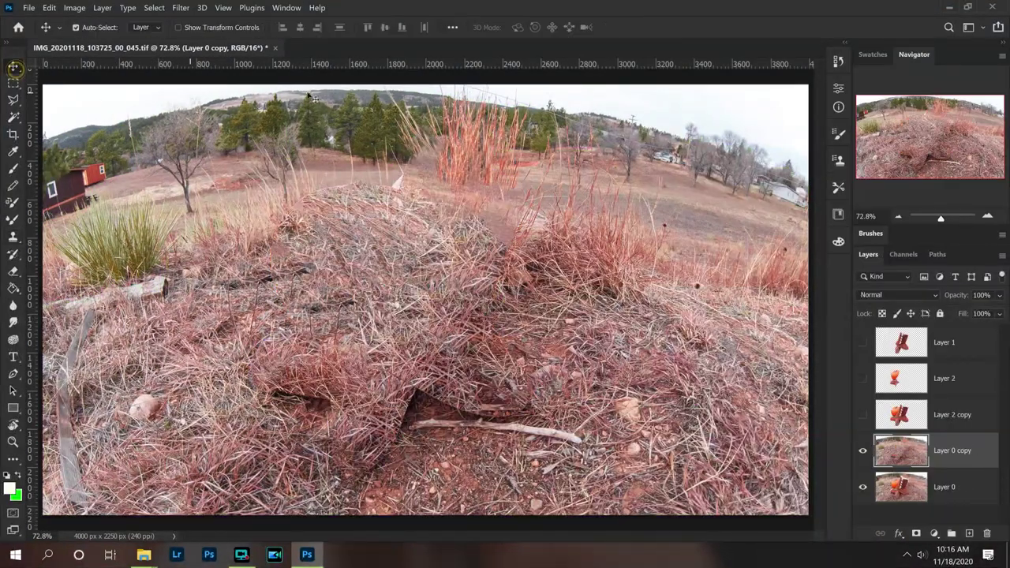
click(365, 82)
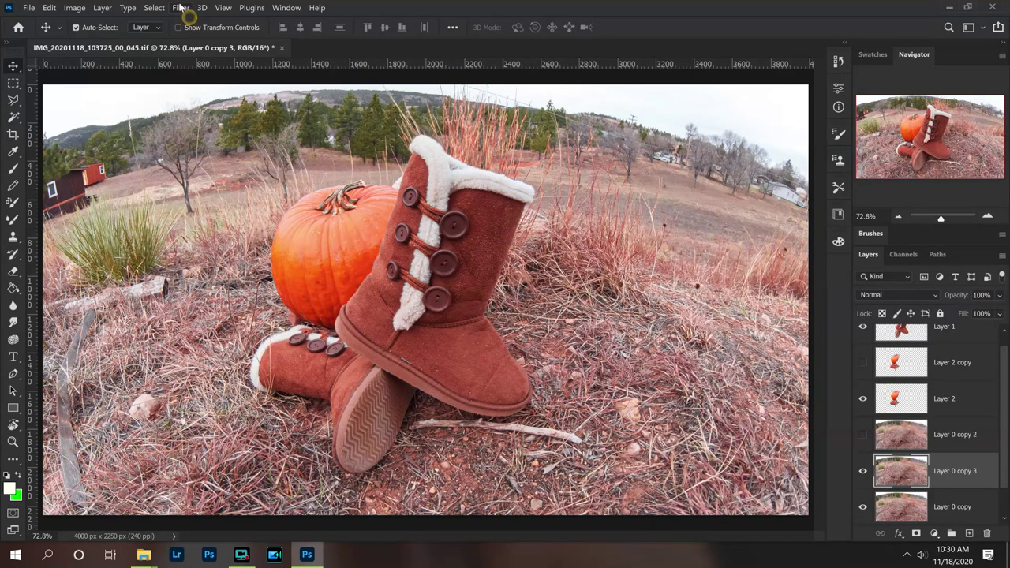
Step: Apply a Tilt-Shift blur with the sharp focus band moved down to the boots
click(180, 7)
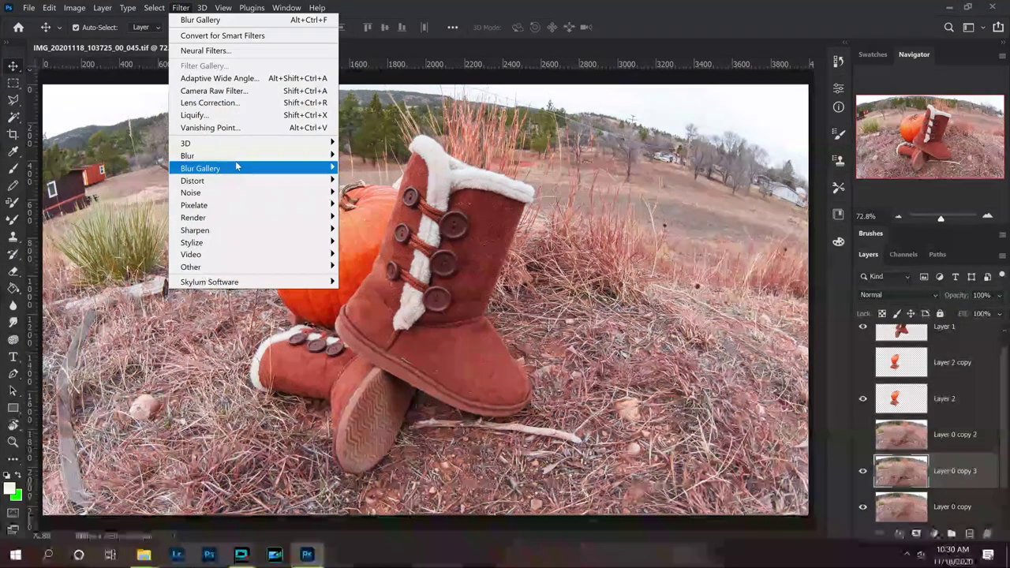
mouse_move(243, 170)
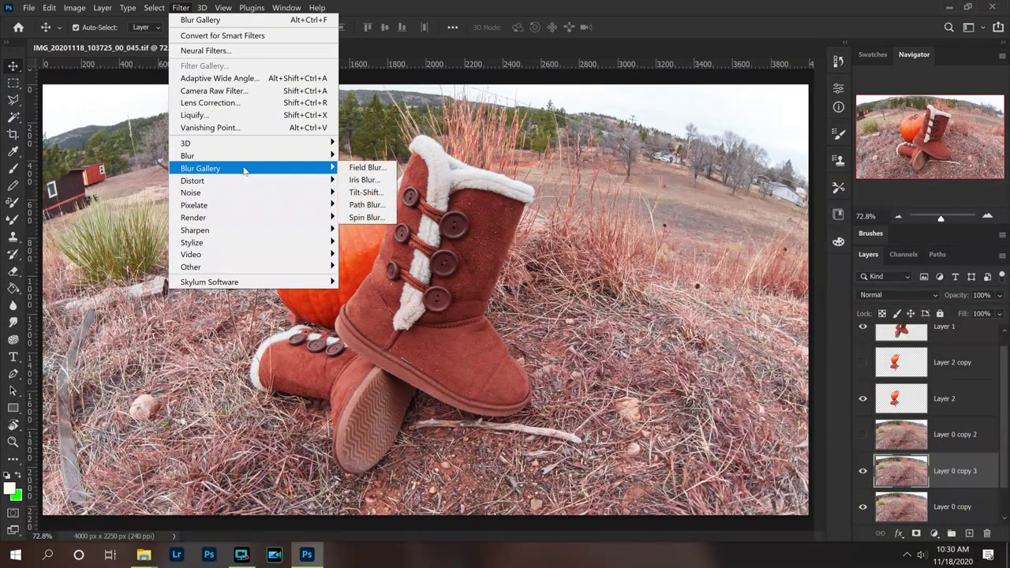
click(382, 197)
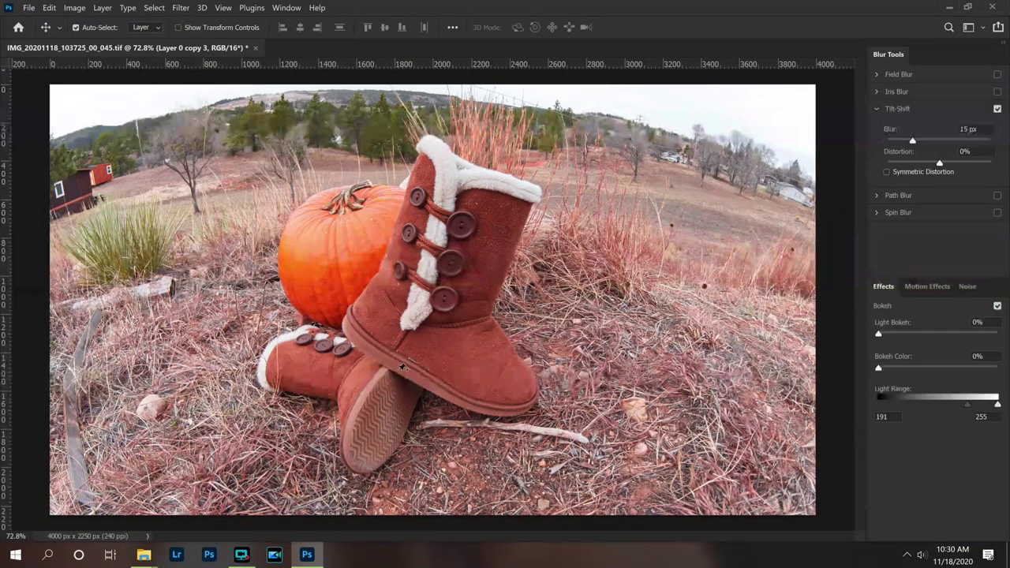
drag(432, 300, 401, 402)
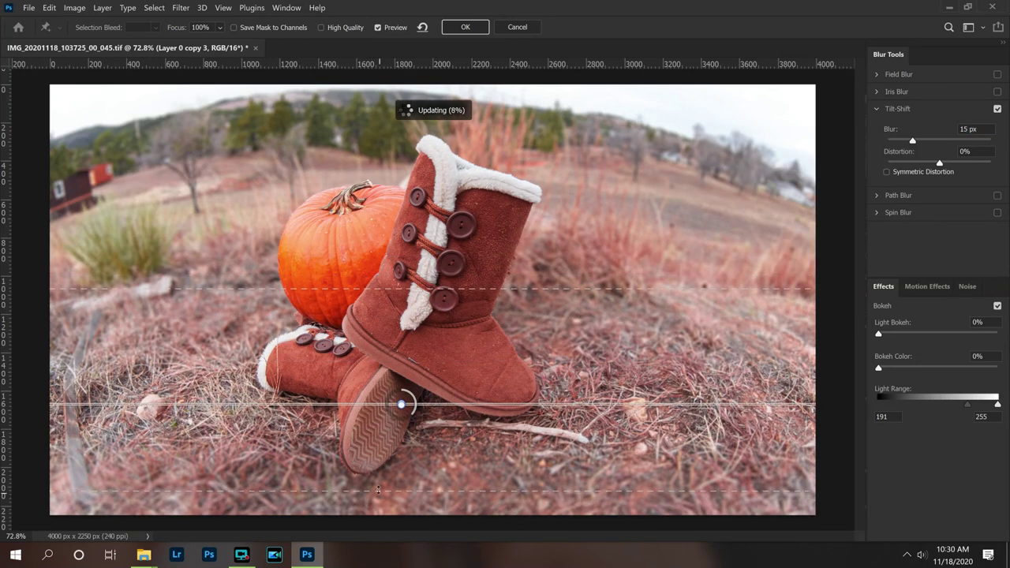
drag(441, 490, 466, 514)
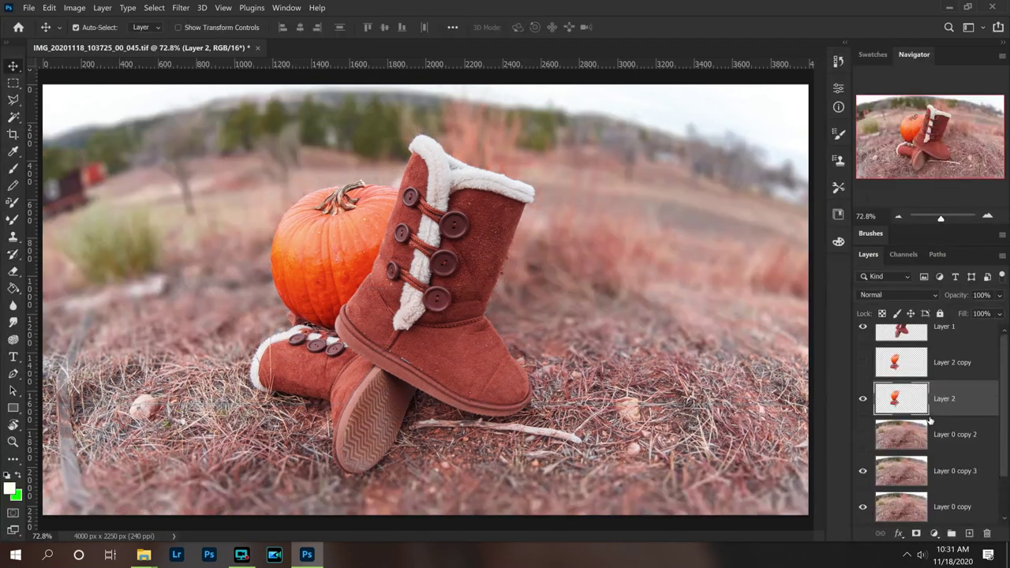
Step: Activate the pumpkin-and-boot layer, switch to the Lasso tool, and hide the upright boot layer
click(926, 418)
key(l)
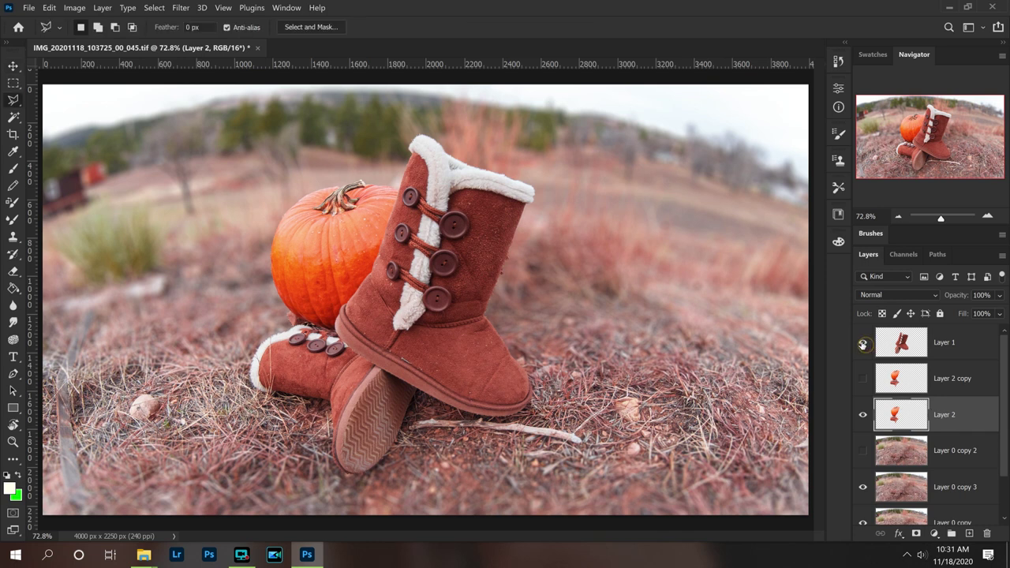
click(862, 343)
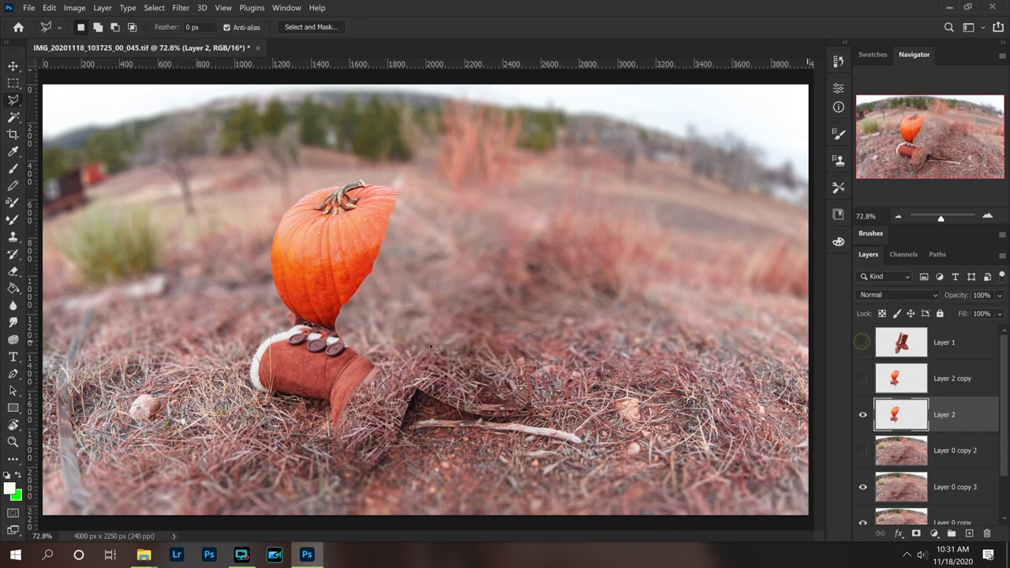
click(863, 345)
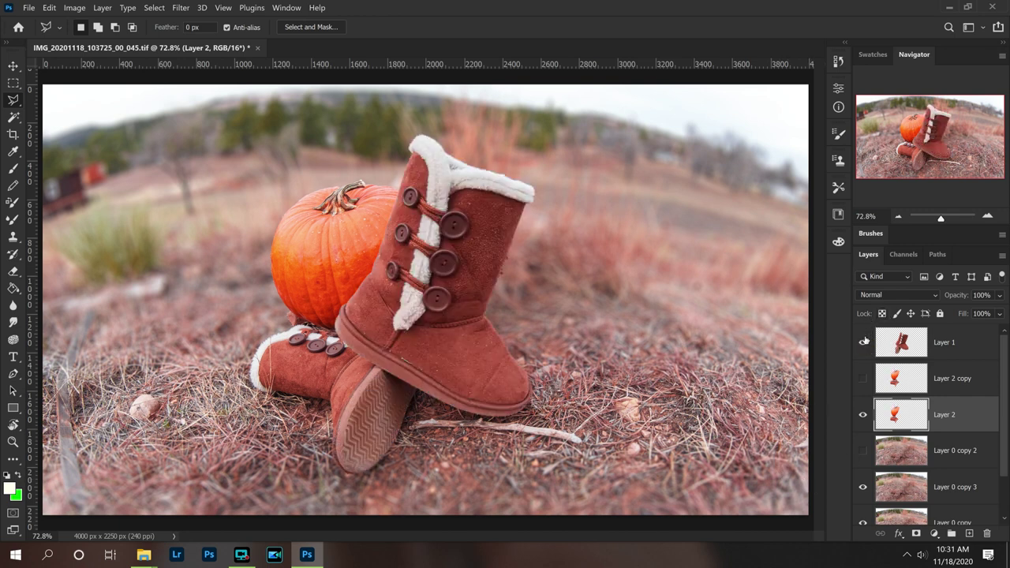
click(862, 343)
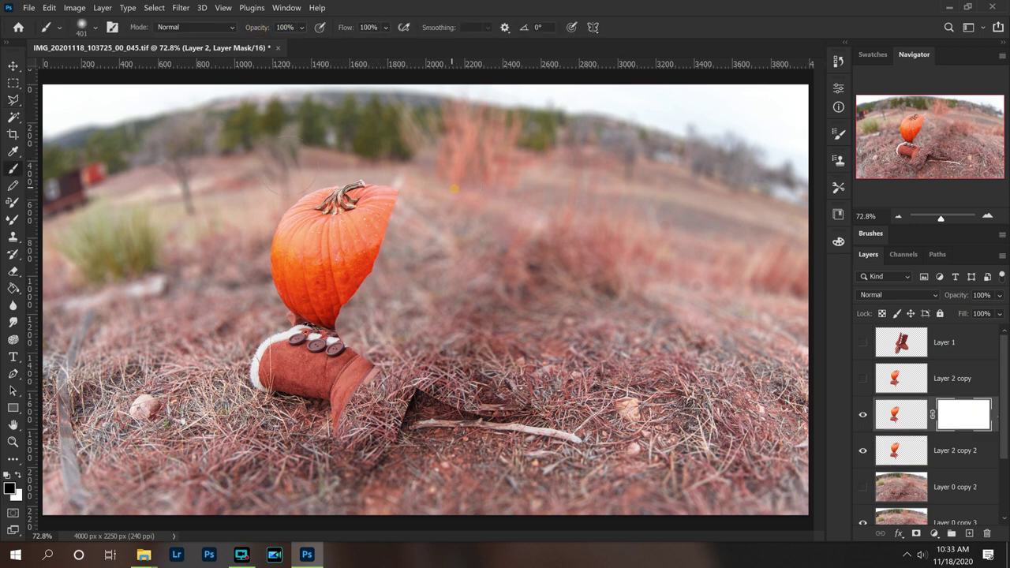
Step: Undo the last change, then crop the image to a tighter 16:9 frame of 3241 × 1823 px
key(ctrl+z)
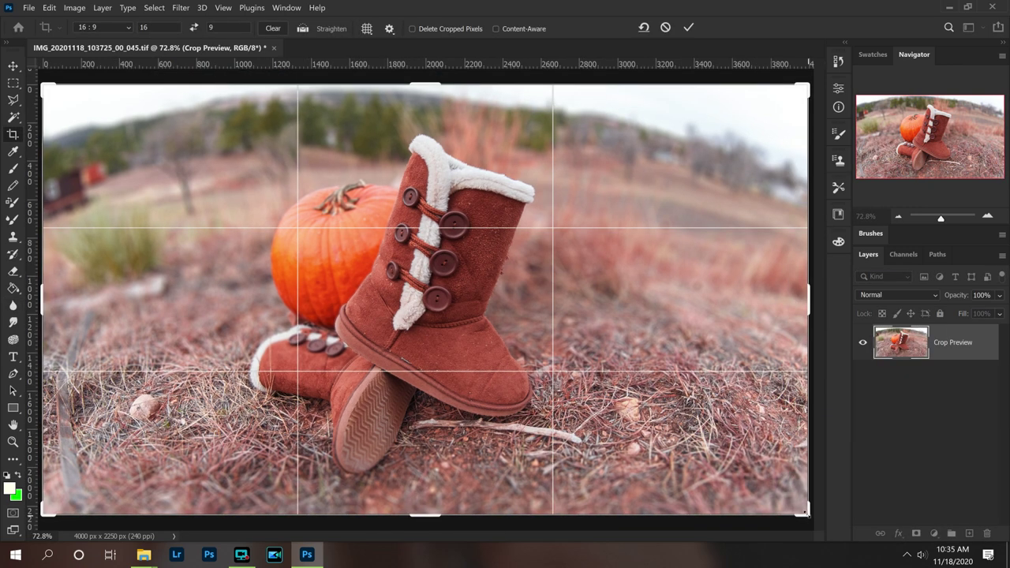
drag(805, 513, 786, 502)
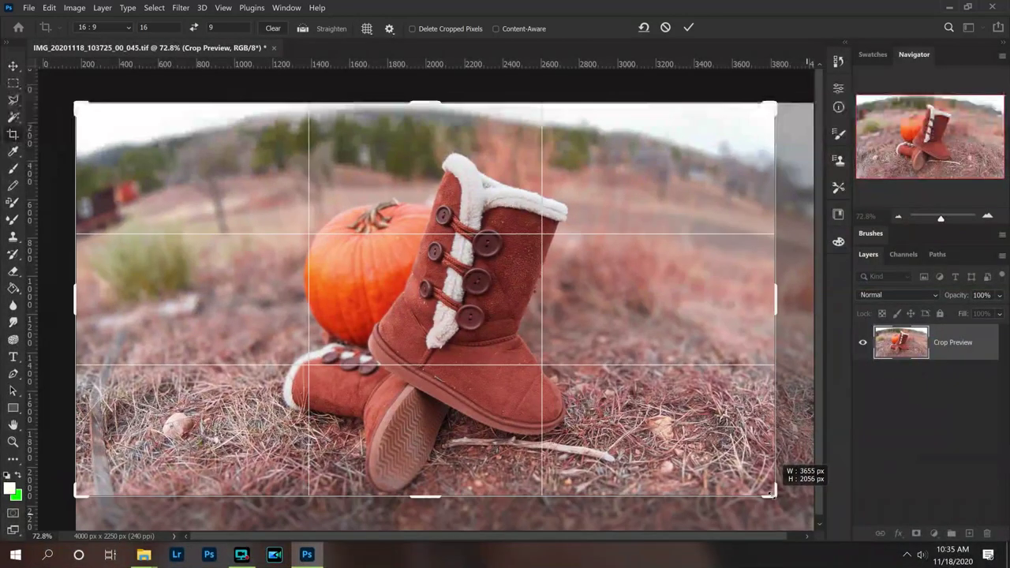
drag(770, 494, 771, 495)
drag(79, 106, 115, 125)
drag(383, 276, 402, 282)
key(Return)
key(v)
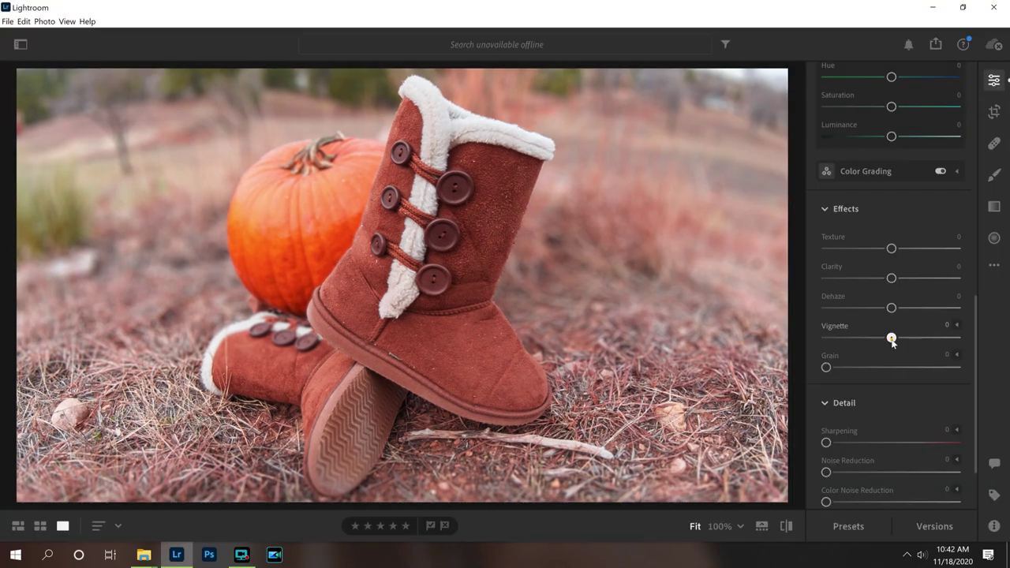
Step: Add a -19 vignette and a radial gradient over the upright boot with Shadows +50
drag(891, 337, 875, 340)
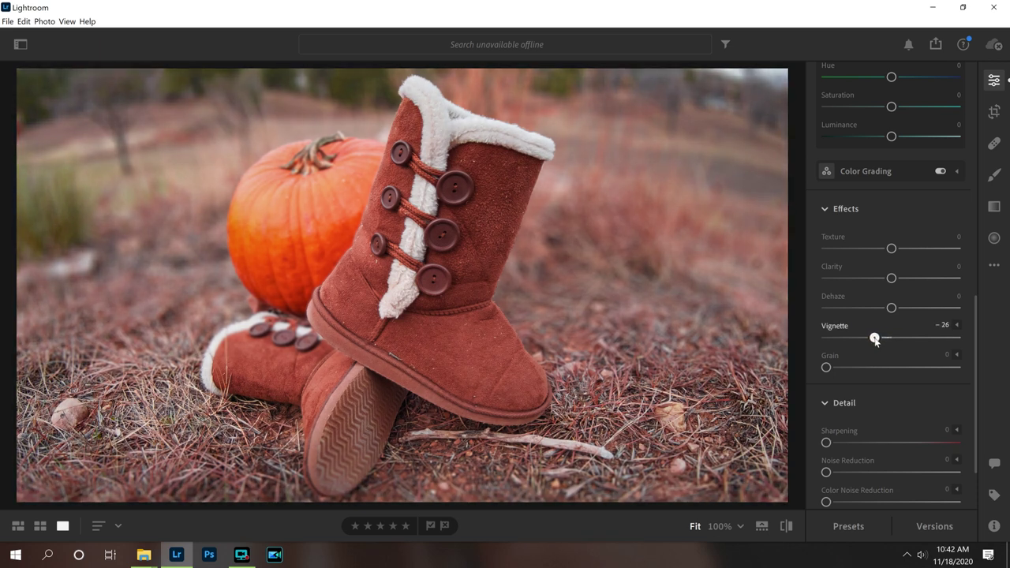
click(994, 237)
drag(430, 233, 626, 452)
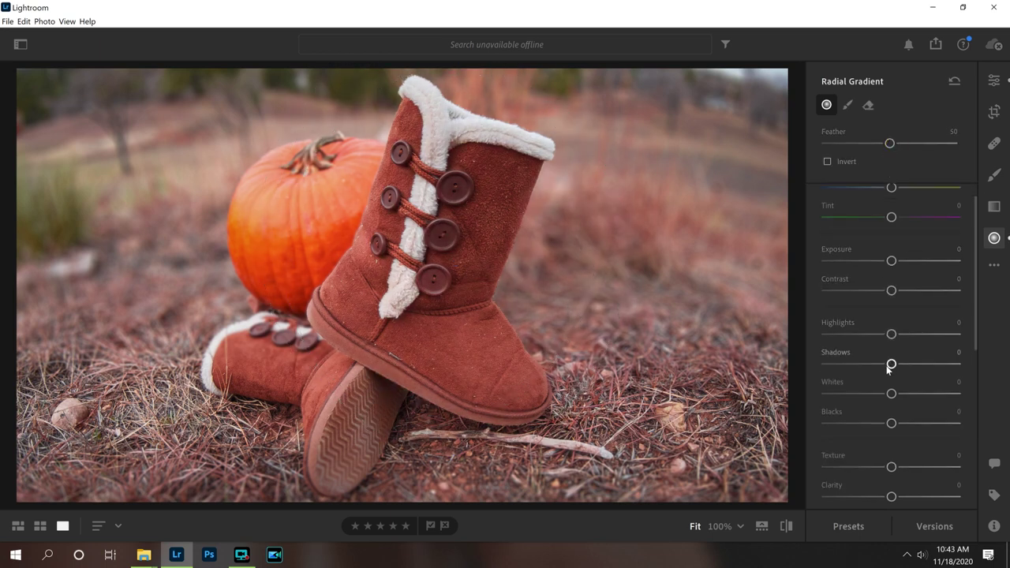
drag(892, 363, 924, 363)
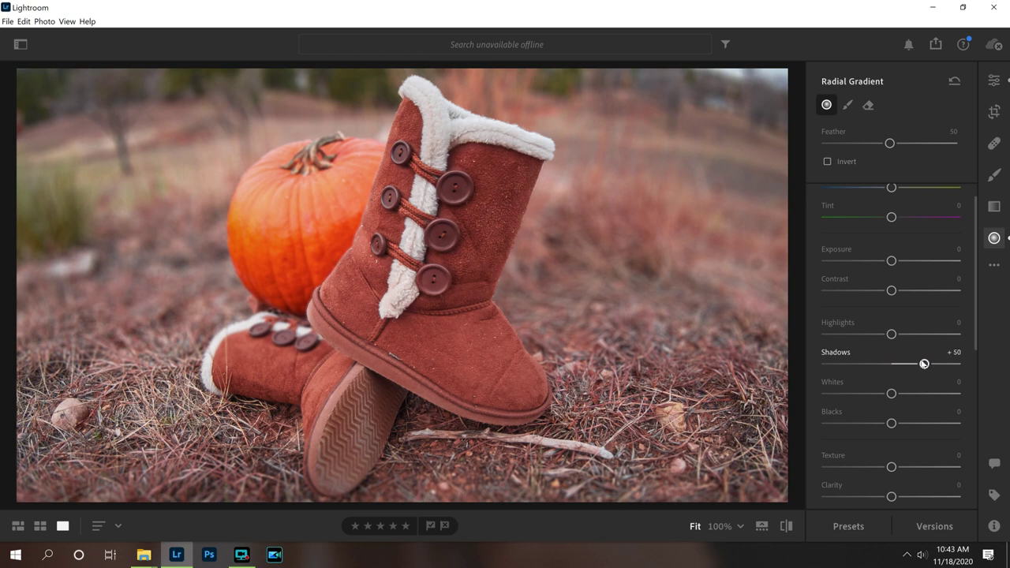